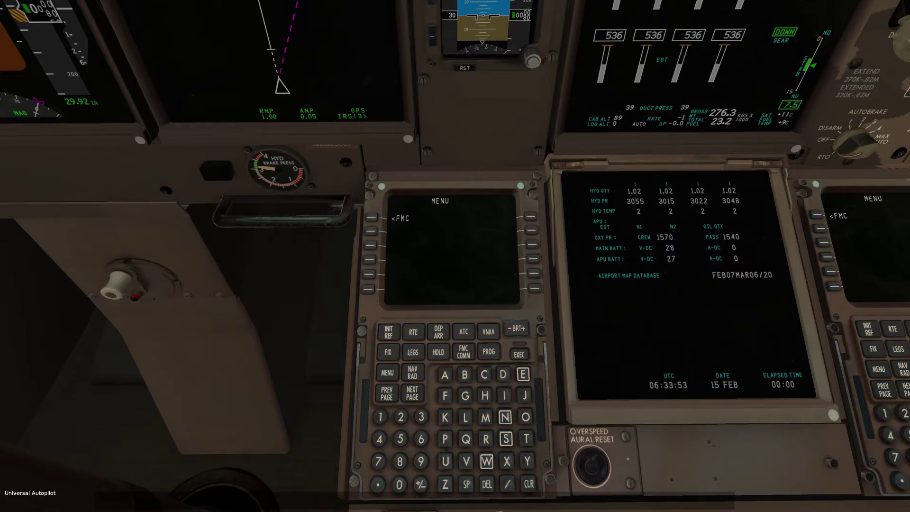
# Step: Open POS INIT from the FMC menu and enter LGMK as the reference airport
pyautogui.click(371, 217)
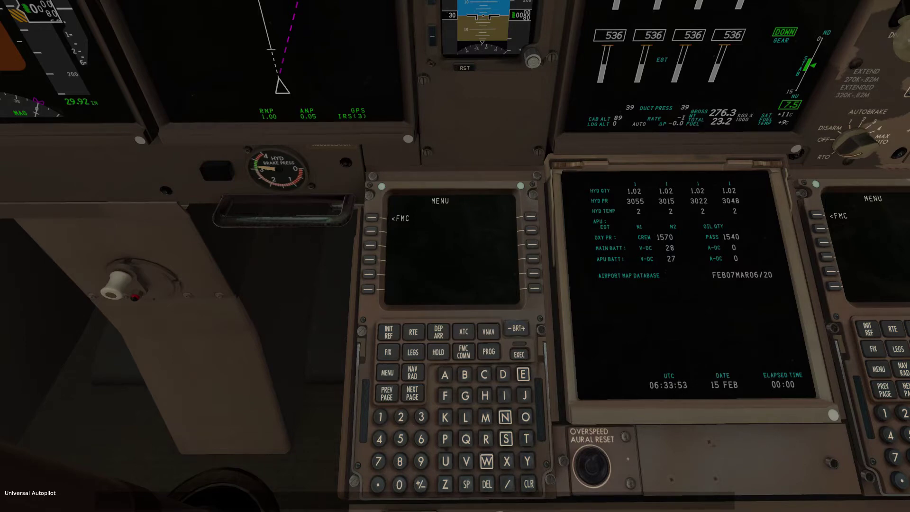
pyautogui.click(535, 289)
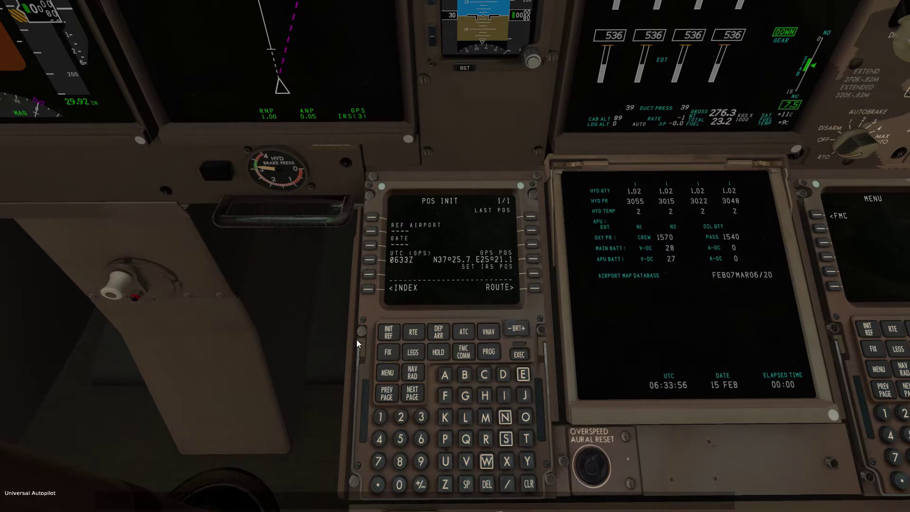
pyautogui.click(465, 417)
pyautogui.click(465, 395)
pyautogui.click(485, 417)
pyautogui.click(444, 417)
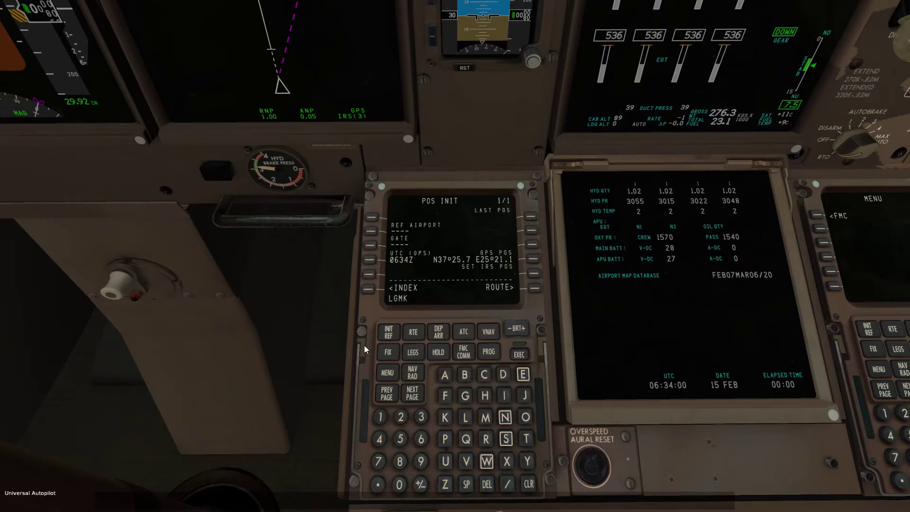
pyautogui.click(371, 230)
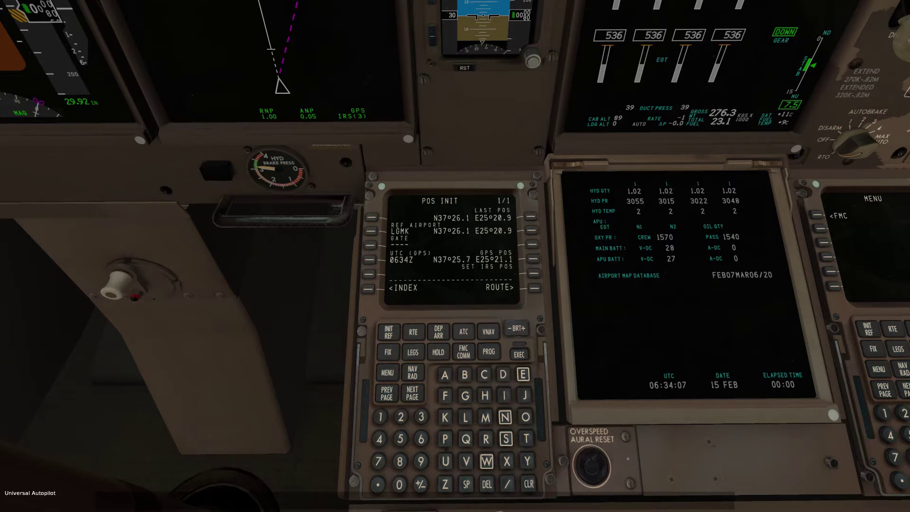
# Step: Enter LGMK as origin and LGAV as destination on the RTE 1 page
pyautogui.click(536, 289)
pyautogui.write('L')
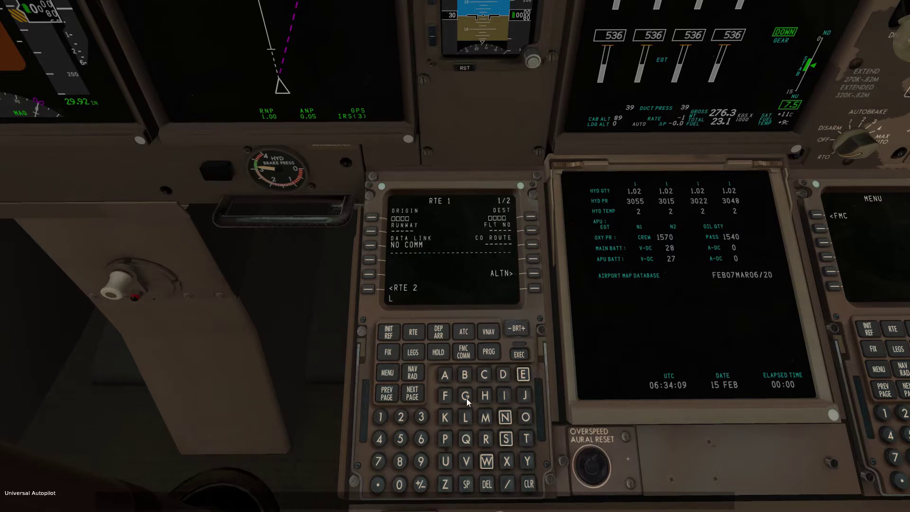
pyautogui.write('GMK')
pyautogui.click(371, 217)
pyautogui.write('GM')
pyautogui.press('BackSpace')
pyautogui.click(530, 217)
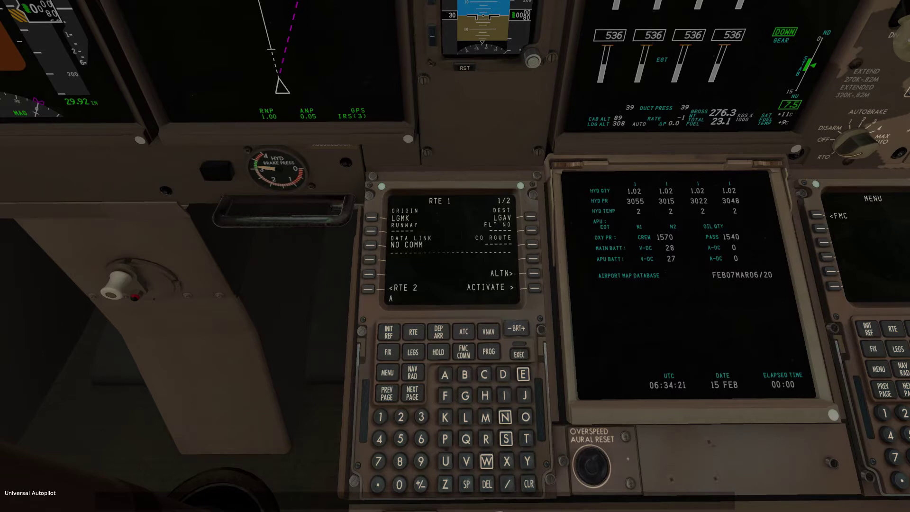
# Step: Enter flight number ABC123 and departure runway 34
pyautogui.write('BC12')
pyautogui.click(421, 417)
pyautogui.click(531, 230)
pyautogui.click(415, 418)
pyautogui.click(382, 439)
pyautogui.click(372, 231)
# Step: Pick LGMK runway 34 with the VARI1C departure and VARIX transition, then view the legs
pyautogui.click(439, 331)
pyautogui.click(372, 217)
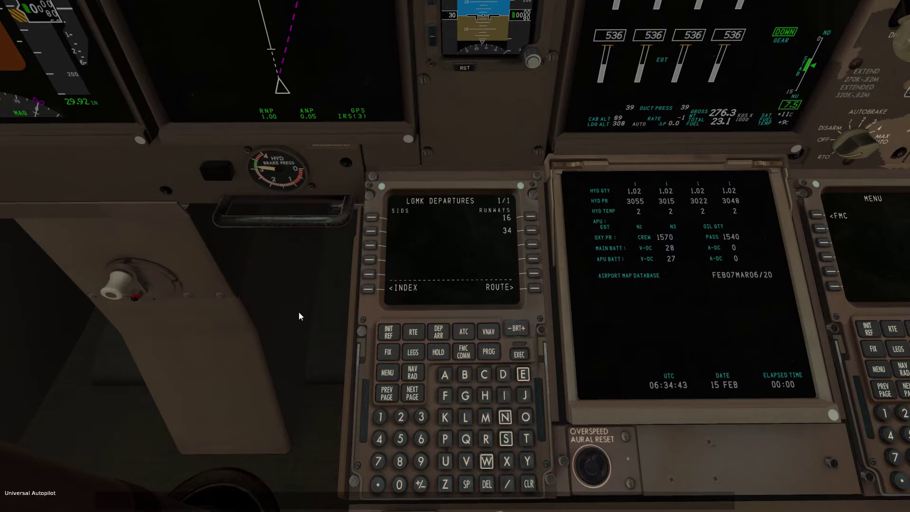
pyautogui.click(531, 231)
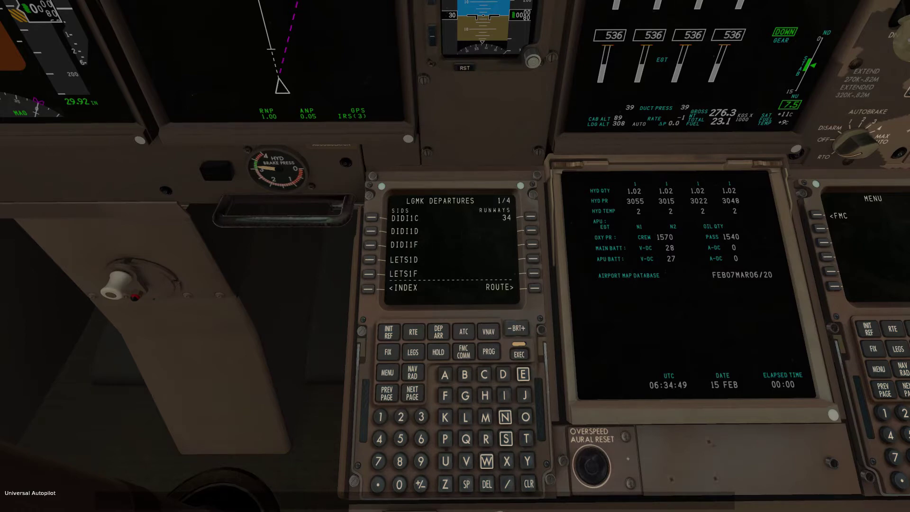
pyautogui.press('pagedown')
pyautogui.press('pagedown')
pyautogui.click(369, 274)
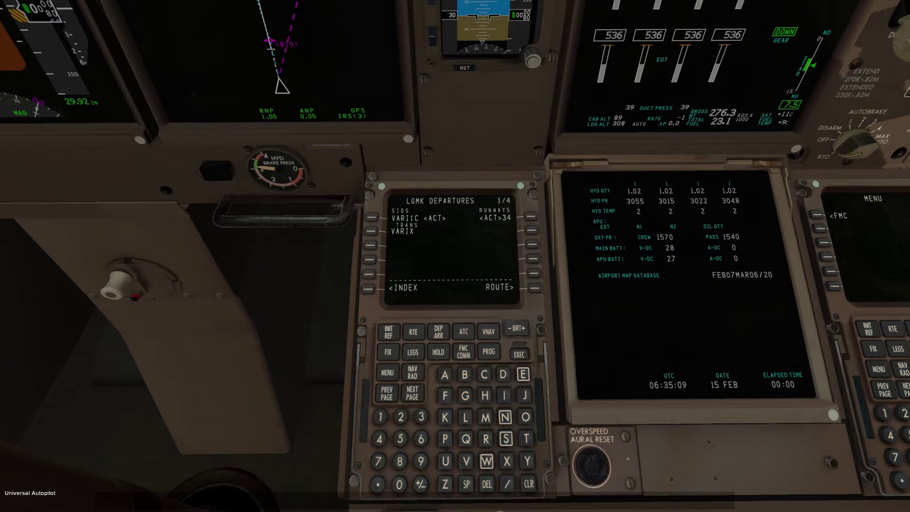
pyautogui.click(413, 352)
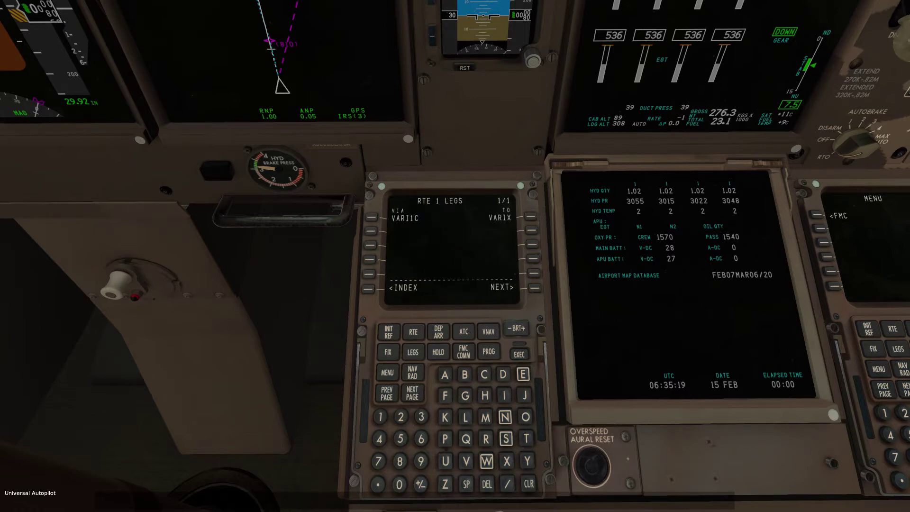
# Step: Enter airway R19 on line 2L and KEA as its end point on line 2R
pyautogui.write('R1')
pyautogui.write('9')
pyautogui.click(371, 231)
pyautogui.write('KEA')
pyautogui.click(532, 231)
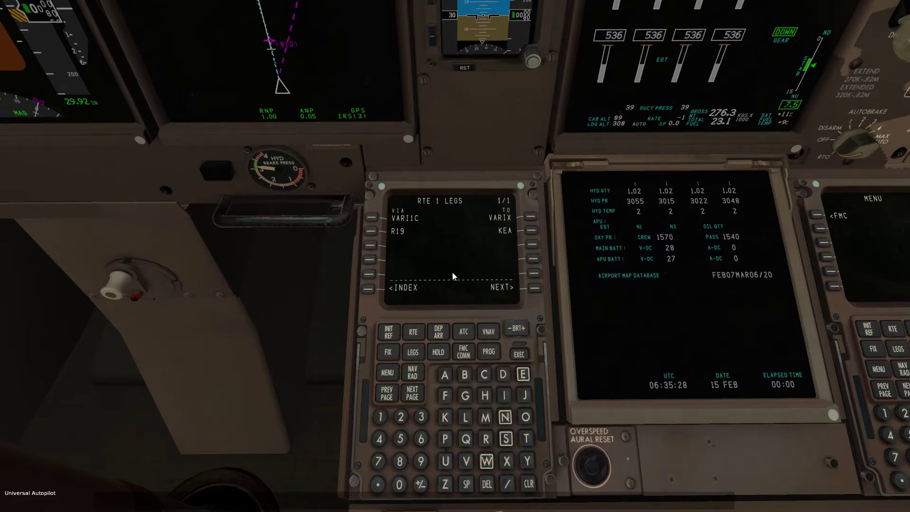
# Step: Select the ILS 03LZ arrival for LGAV and execute it
pyautogui.click(438, 331)
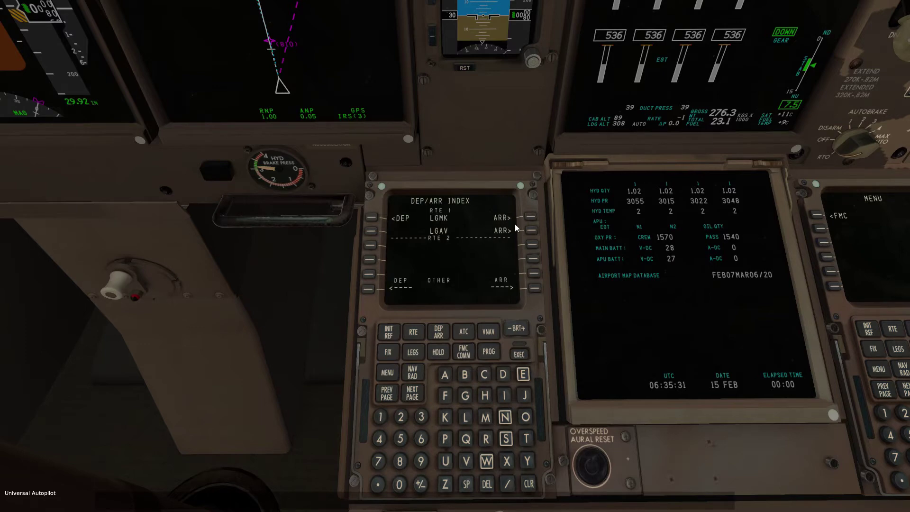
pyautogui.click(531, 230)
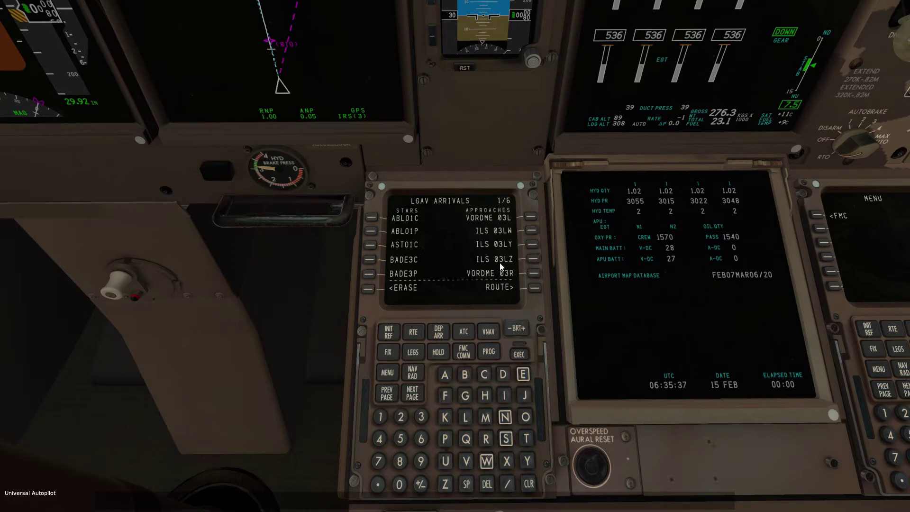
pyautogui.click(532, 259)
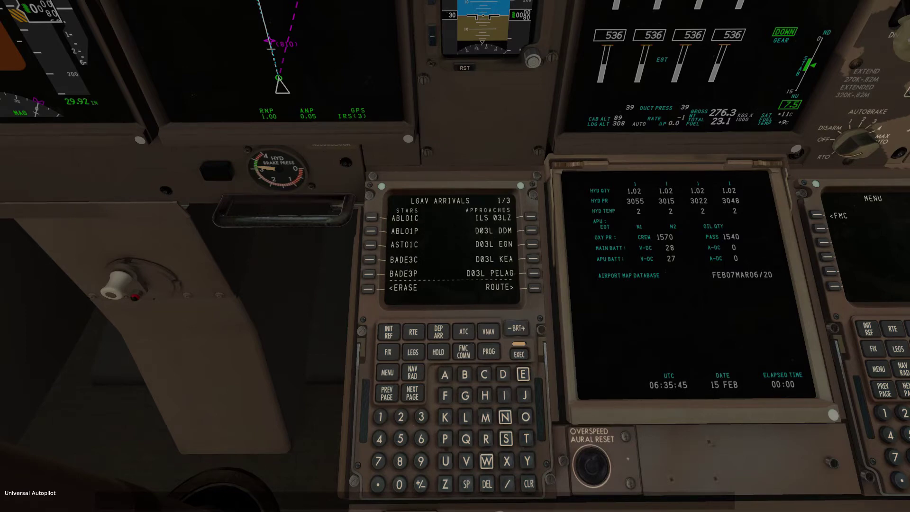
pyautogui.press('Return')
# Step: Close the route discontinuity on LEGS page 2 and execute the change
pyautogui.click(413, 352)
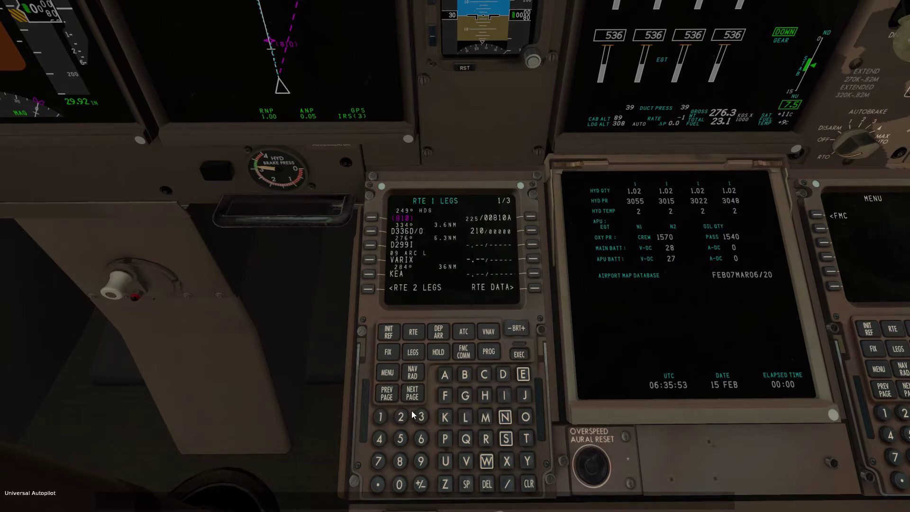
pyautogui.click(413, 393)
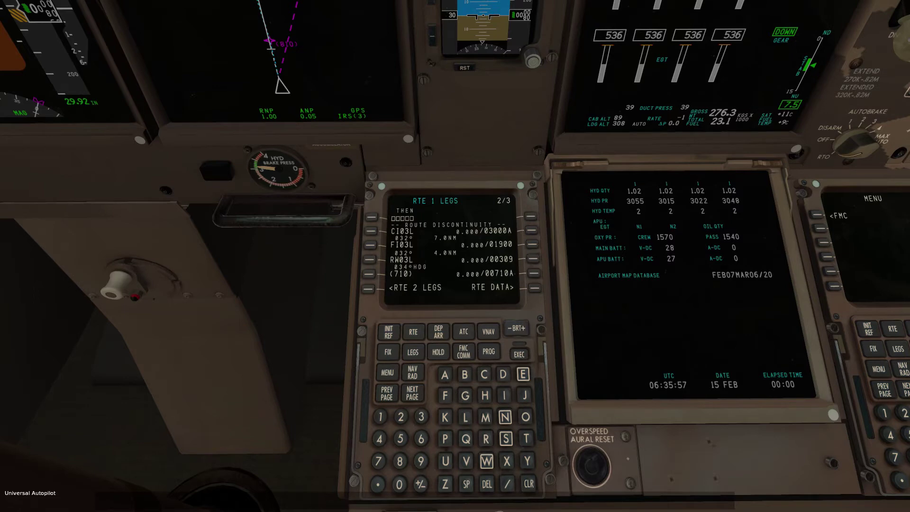
pyautogui.click(372, 216)
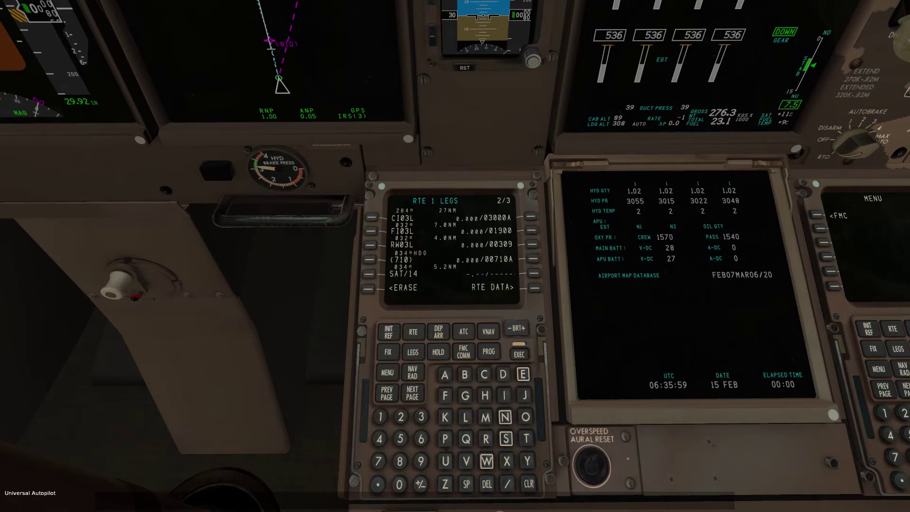
pyautogui.click(481, 324)
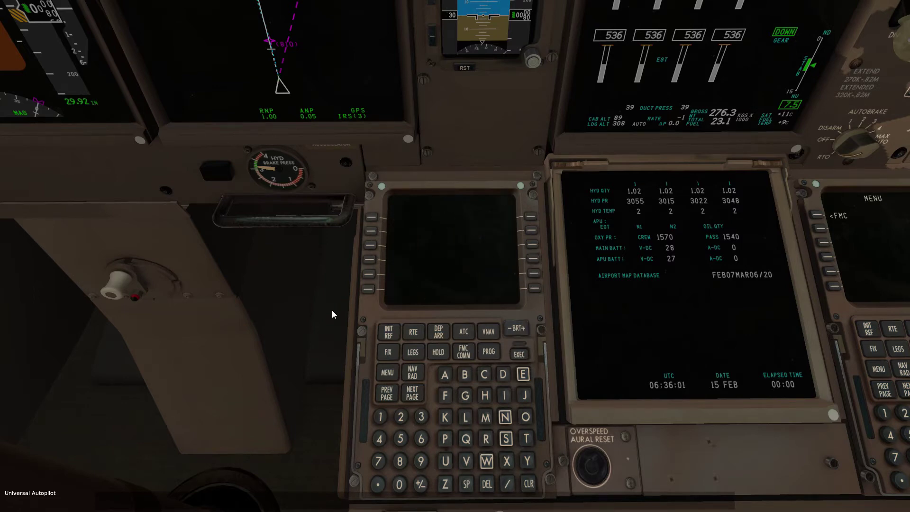
pyautogui.press('KP_8')
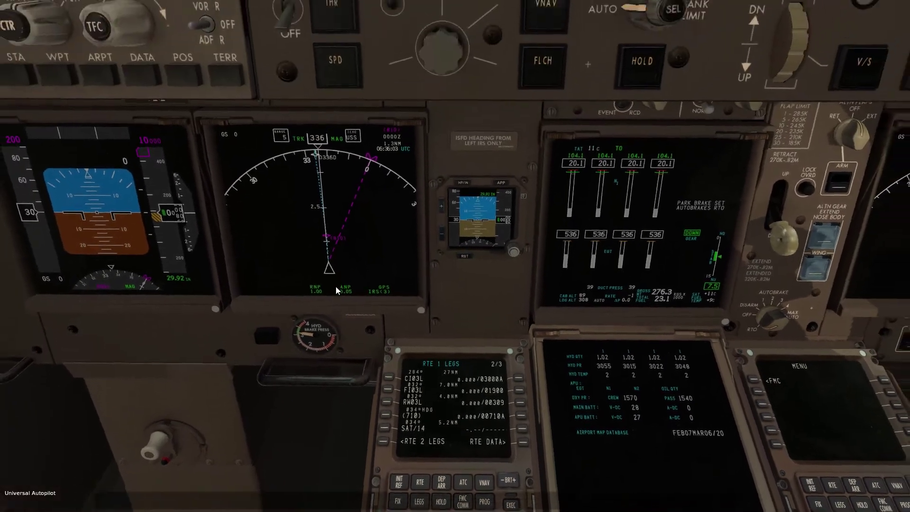
pyautogui.press('KP_4')
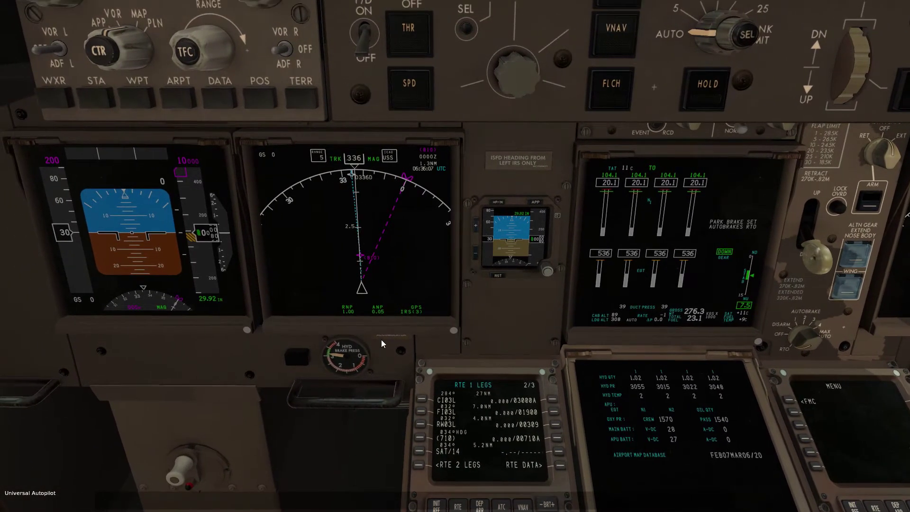
pyautogui.press('KP_8')
pyautogui.press('-')
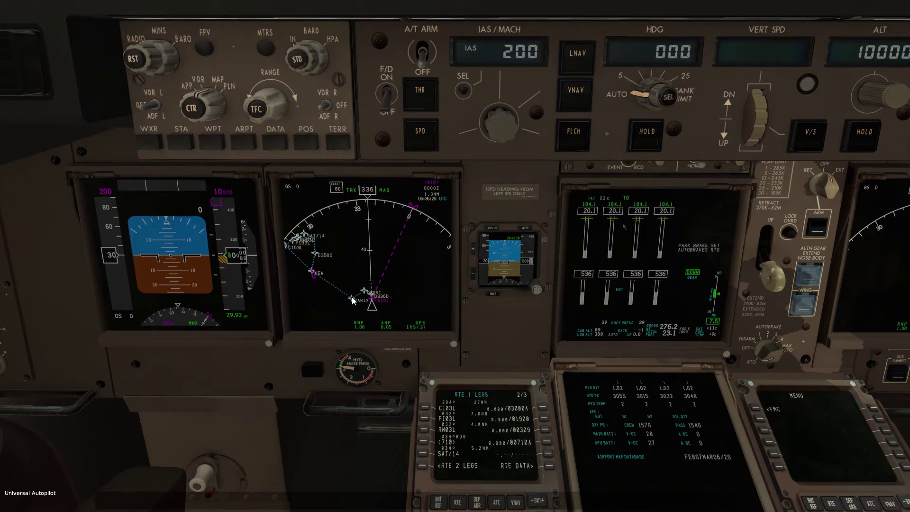
pyautogui.press('KP_2')
# Step: Activate route 1 from the RTE page and open PERF INIT
pyautogui.click(455, 351)
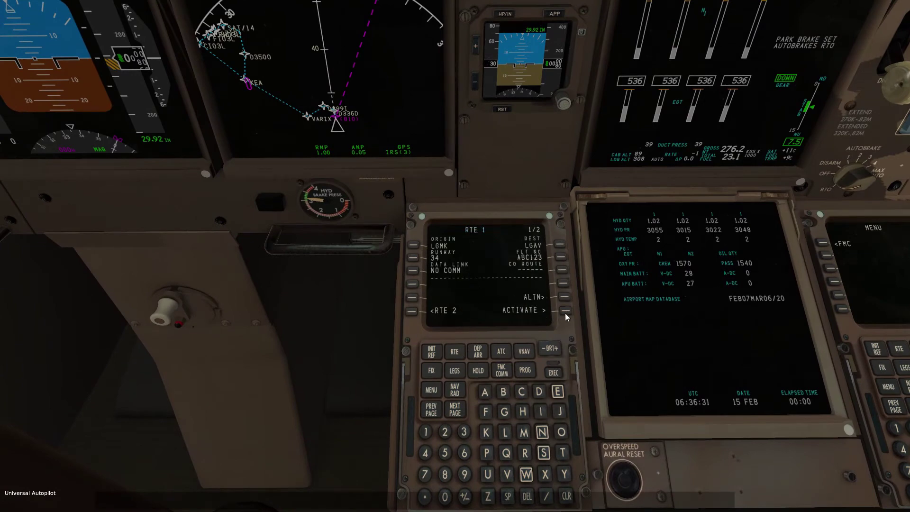
pyautogui.click(553, 373)
pyautogui.click(526, 309)
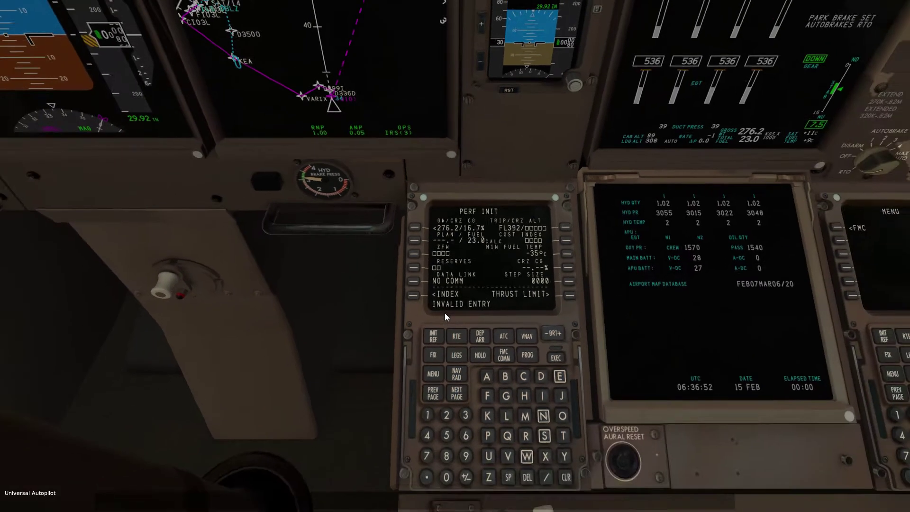
# Step: Clear the invalid entry, fill zero-fuel weight 253.2 and enter reserves 05
pyautogui.press('BackSpace')
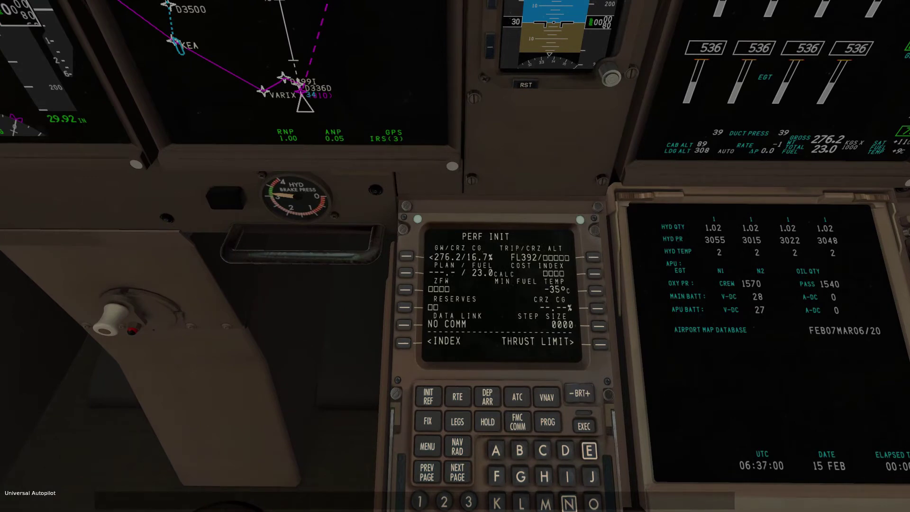
pyautogui.click(406, 257)
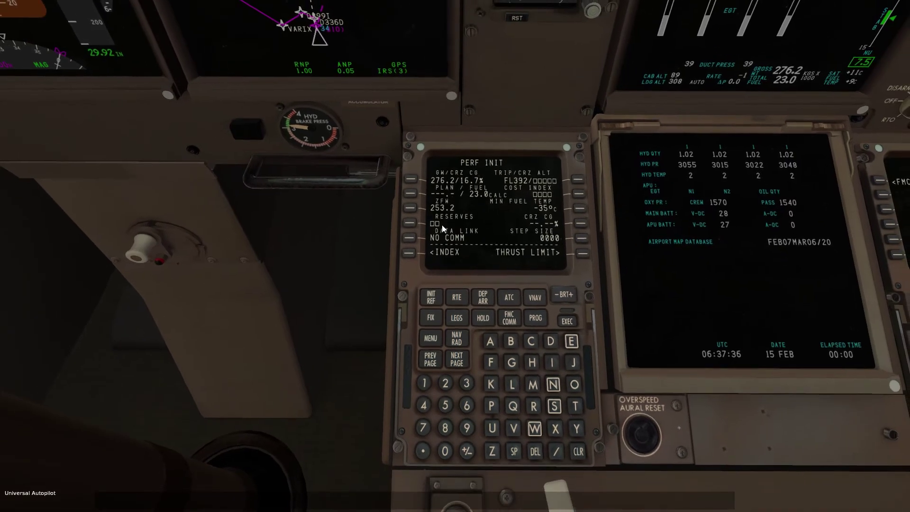
pyautogui.click(450, 445)
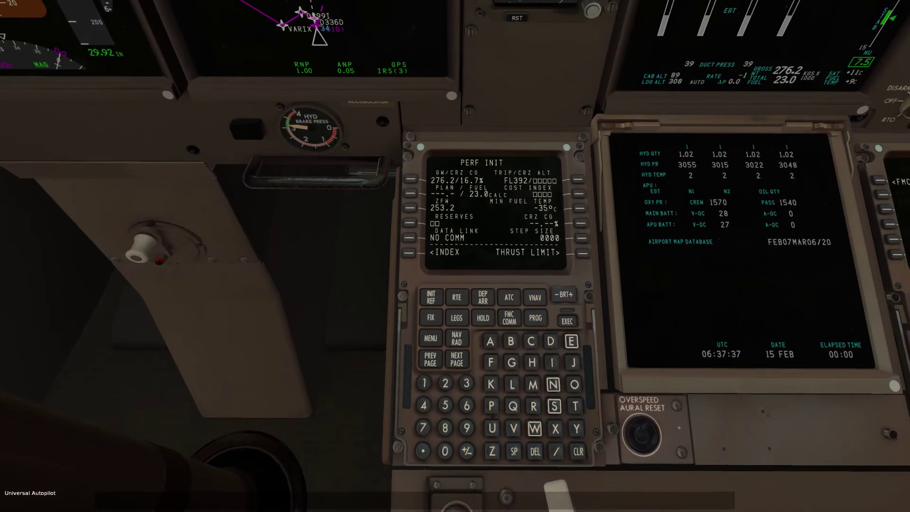
pyautogui.click(445, 405)
pyautogui.click(409, 223)
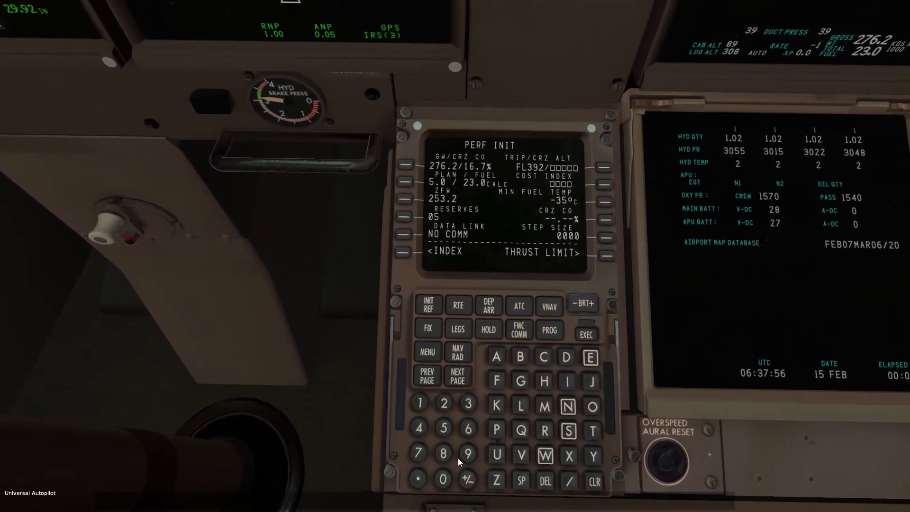
# Step: Enter 9999 as the cost index
pyautogui.click(468, 454)
pyautogui.click(468, 453)
pyautogui.click(468, 453)
pyautogui.click(467, 454)
pyautogui.click(604, 184)
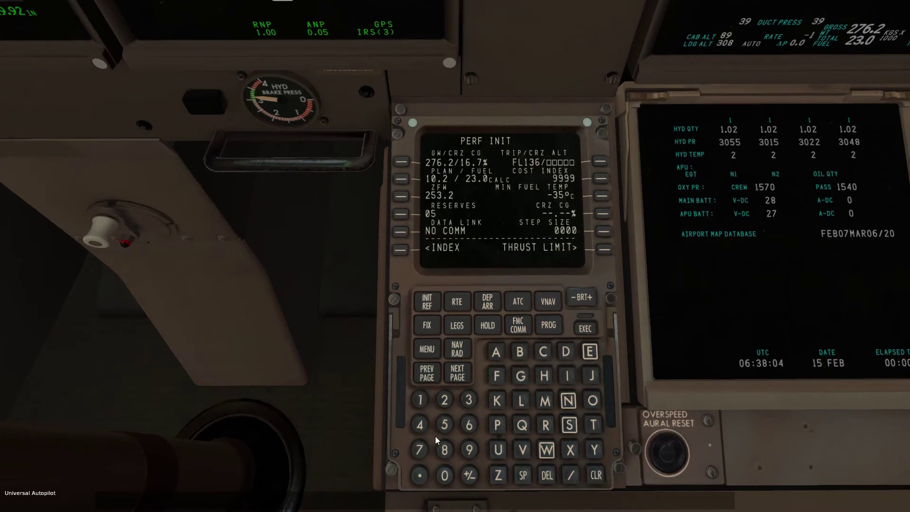
# Step: Change the cost index to 5000 and set cruise altitude FL130
pyautogui.click(444, 424)
pyautogui.click(445, 475)
pyautogui.click(445, 475)
pyautogui.click(445, 475)
pyautogui.click(603, 179)
pyautogui.write('30')
pyautogui.click(593, 162)
pyautogui.scroll(-5, 454, 276)
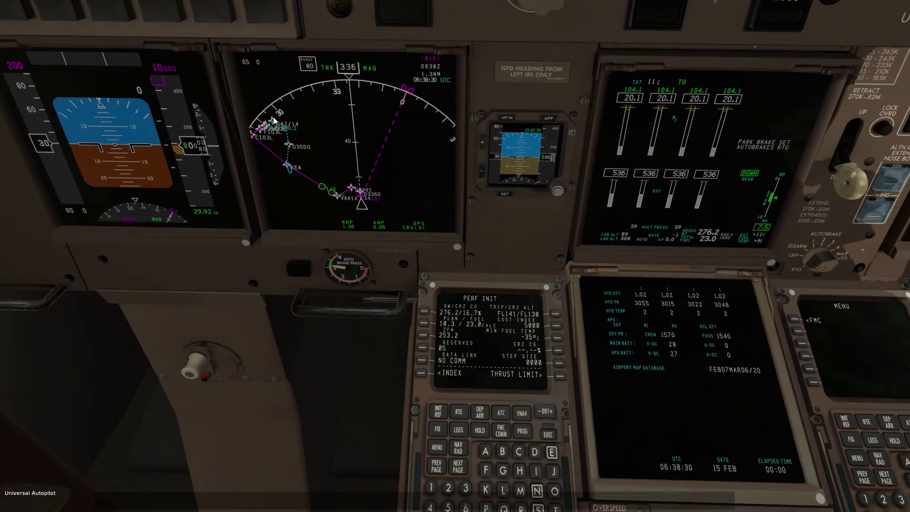
pyautogui.scroll(5, 332, 237)
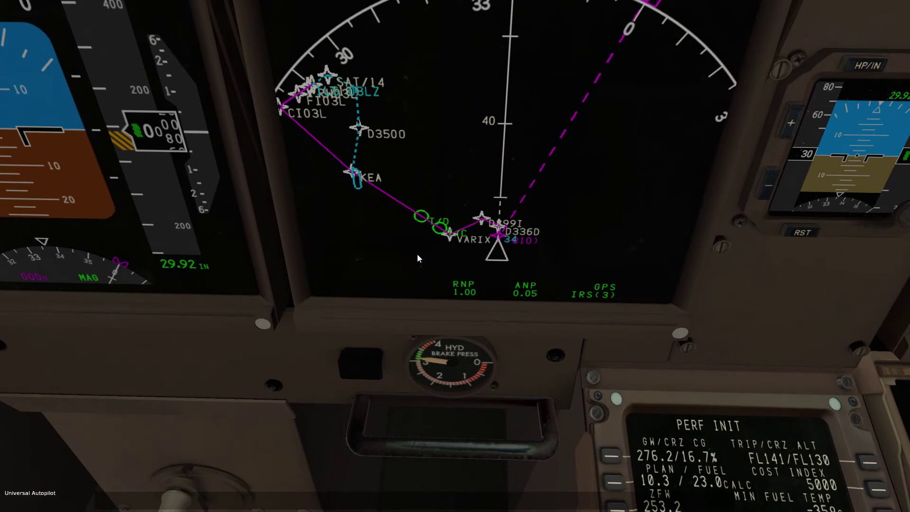
pyautogui.scroll(-5, 418, 256)
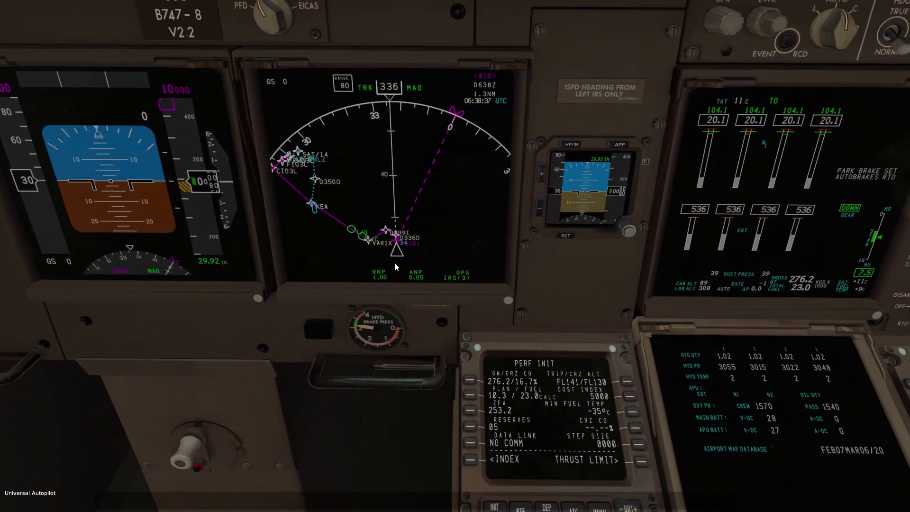
pyautogui.scroll(5, 394, 263)
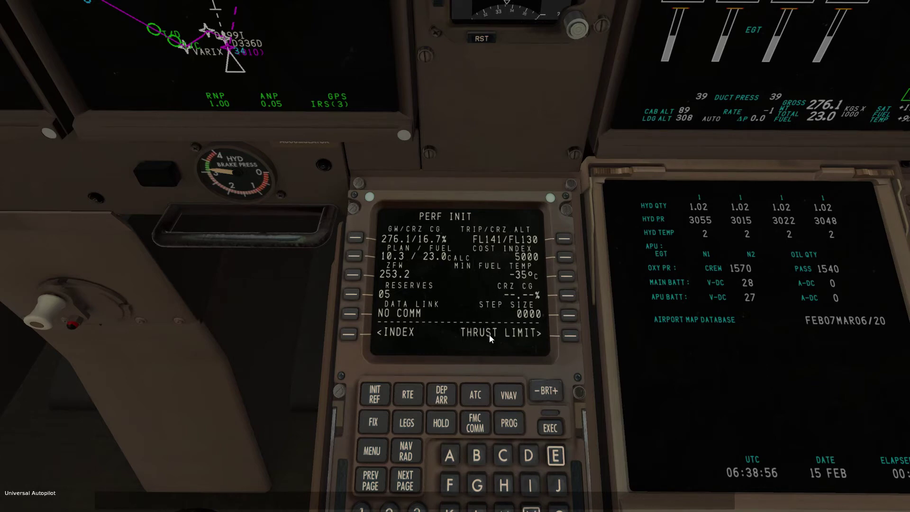
# Step: Return the view to the instrument panel and show the fuel synoptic on the lower display
pyautogui.press('Left')
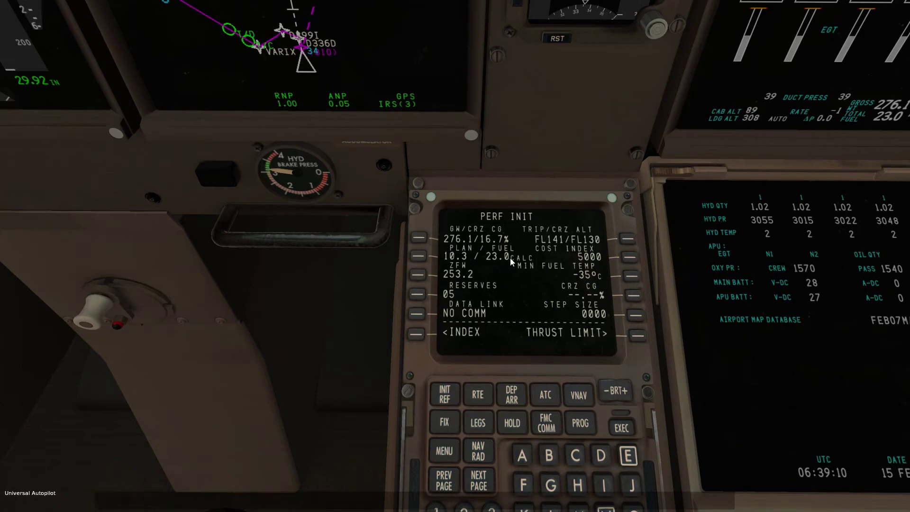
pyautogui.press('KP_8')
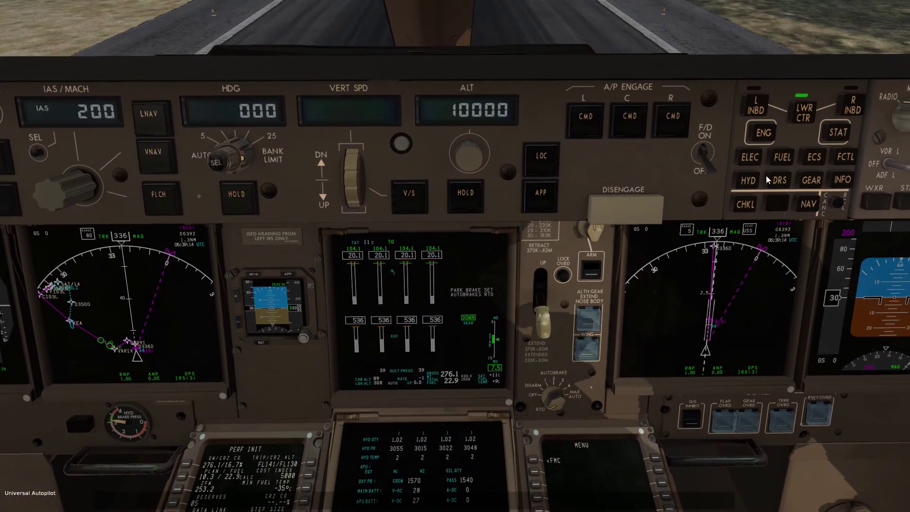
pyautogui.click(785, 162)
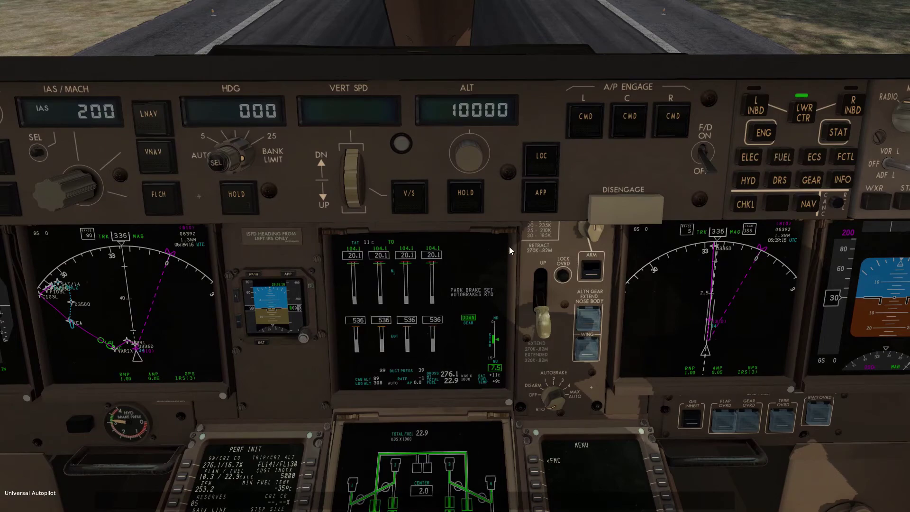
pyautogui.press('KP_2')
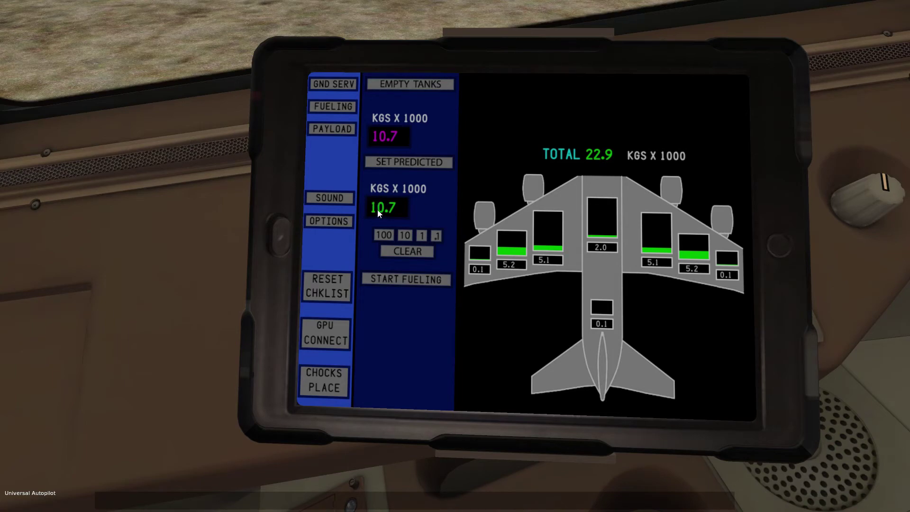
# Step: Start fueling from the EFB page to load 10.7 thousand kg
pyautogui.press('KP_2')
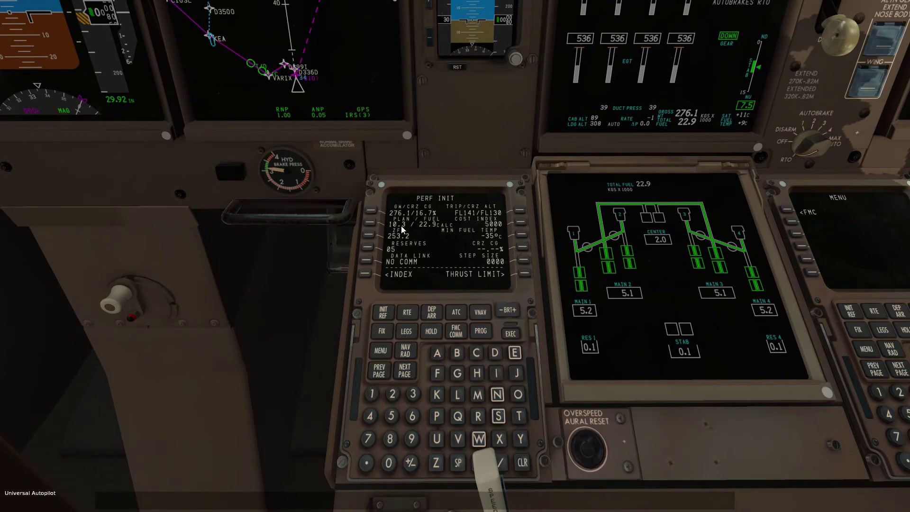
pyautogui.press('KP_1')
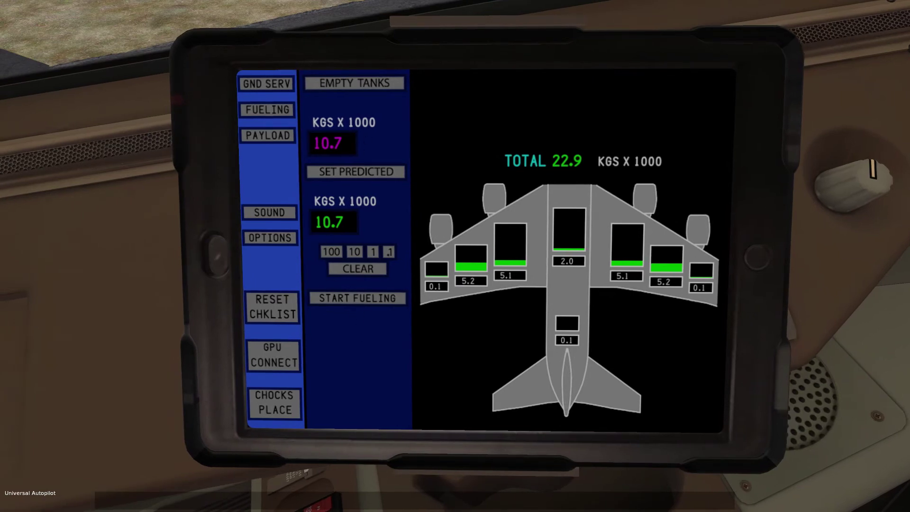
pyautogui.click(357, 297)
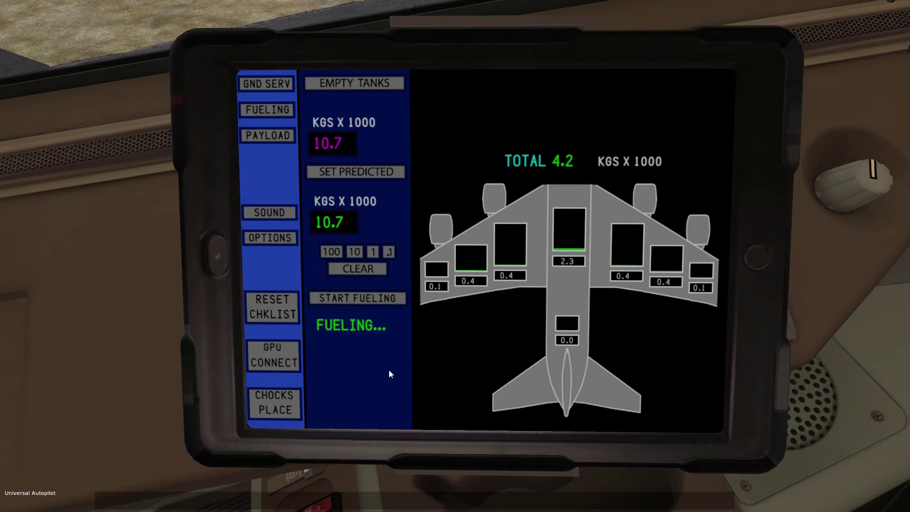
pyautogui.press('KP_2')
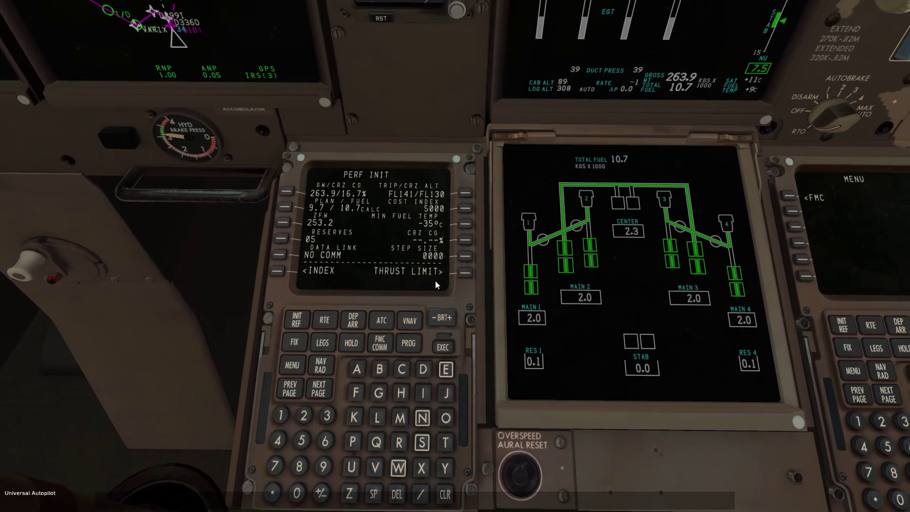
# Step: On the THRUST LIMIT page, enter an assumed temperature of 35 °C in SEL/OAT
pyautogui.click(466, 272)
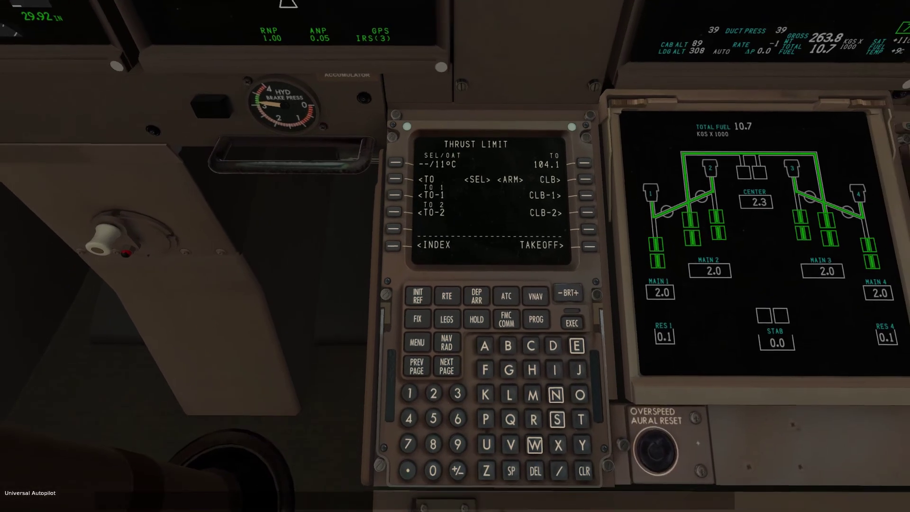
pyautogui.write('35')
pyautogui.click(395, 163)
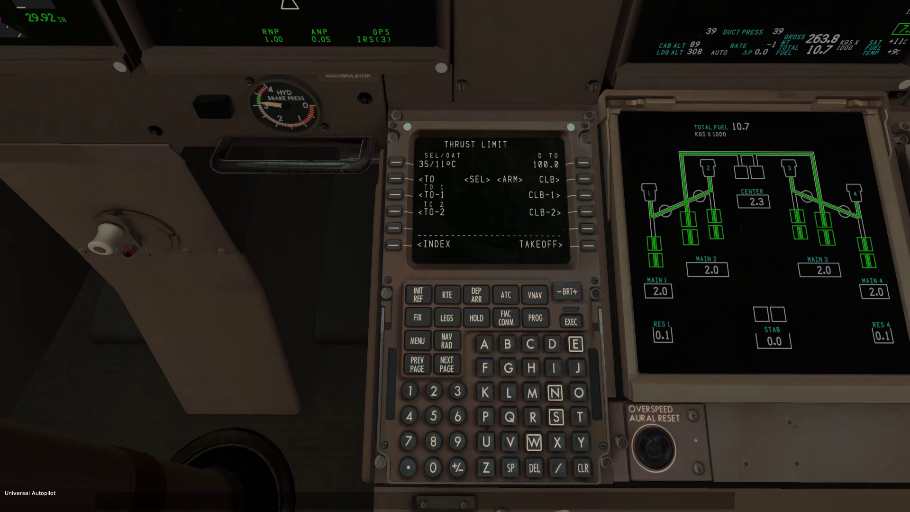
# Step: On the TAKEOFF REF page, set takeoff flaps to 20° after flaps 5 is rejected as invalid
pyautogui.click(588, 245)
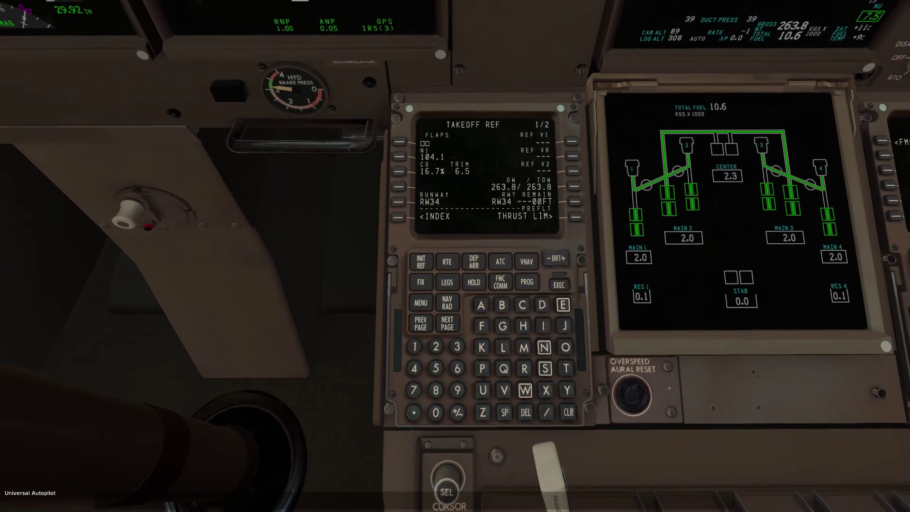
pyautogui.click(437, 346)
pyautogui.click(568, 412)
pyautogui.click(436, 413)
pyautogui.write('5')
pyautogui.click(403, 142)
pyautogui.click(568, 412)
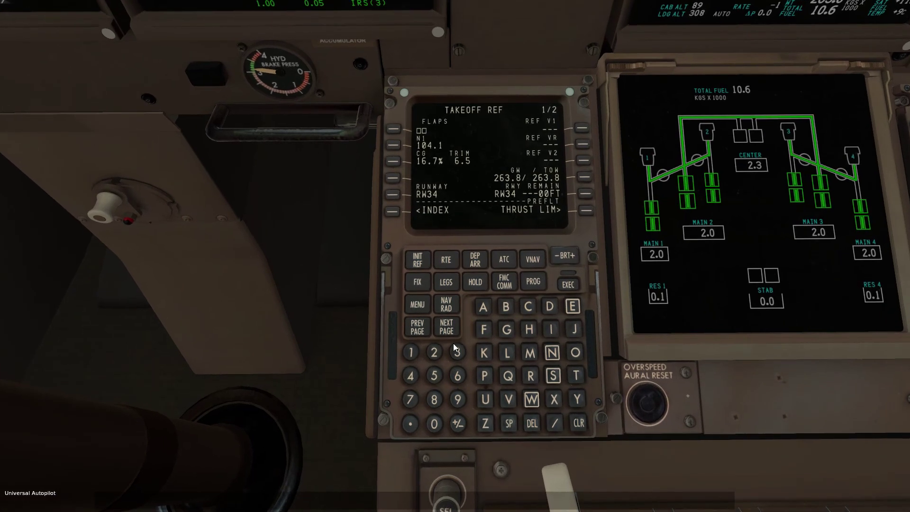
pyautogui.click(445, 353)
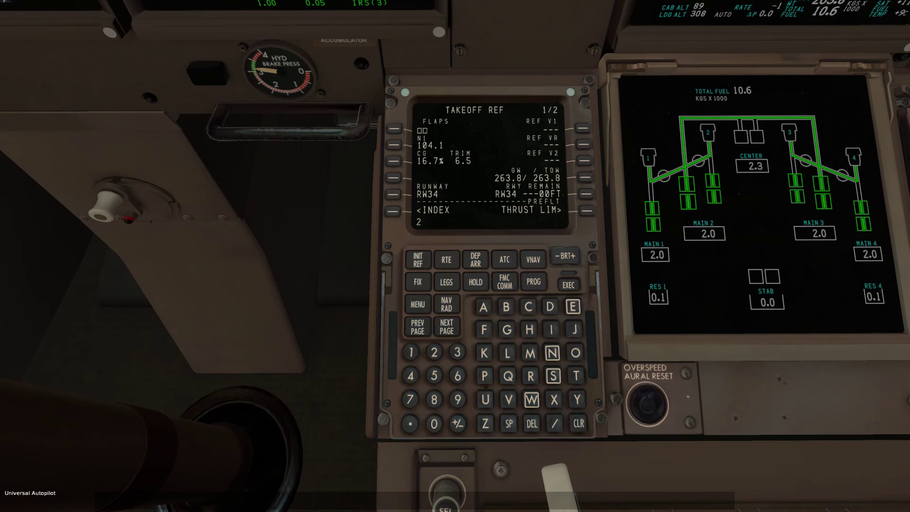
pyautogui.click(579, 422)
pyautogui.click(433, 352)
pyautogui.click(433, 423)
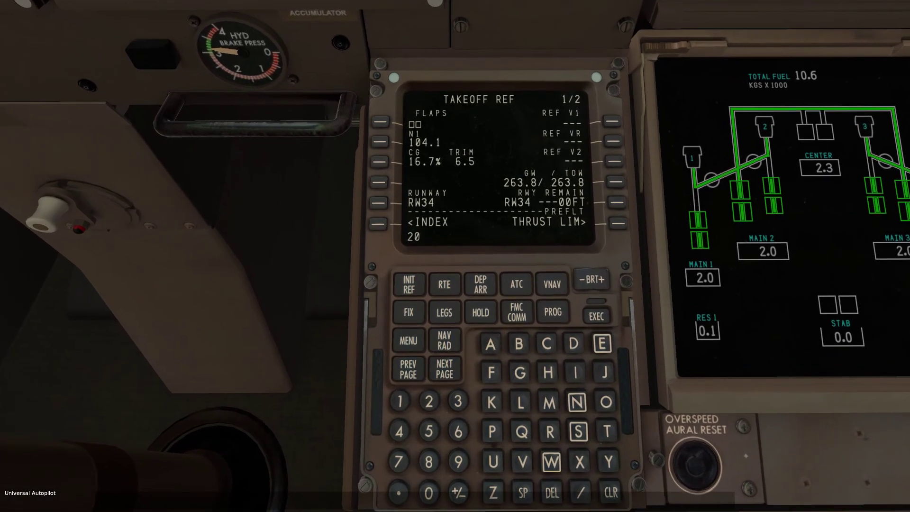
pyautogui.click(380, 122)
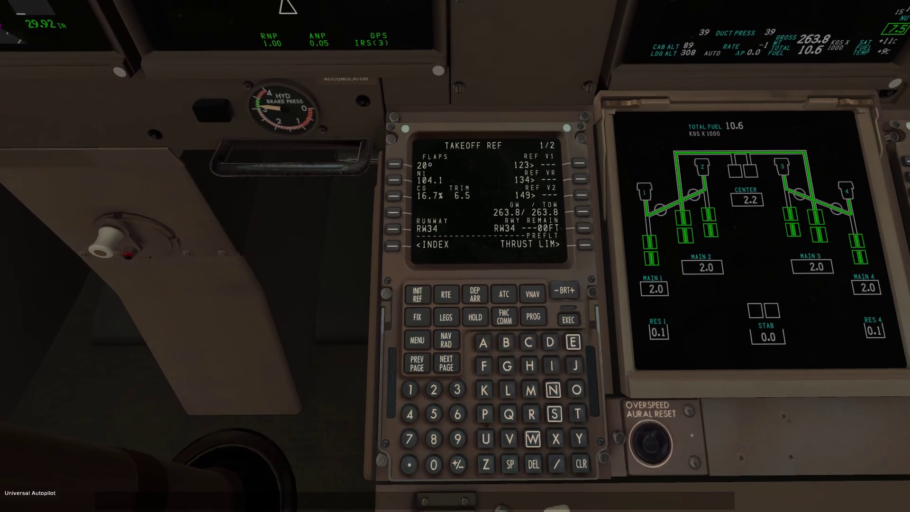
# Step: Accept the suggested V-speeds: V1 123, VR 134 and V2 149
pyautogui.click(579, 164)
pyautogui.click(579, 179)
pyautogui.click(581, 195)
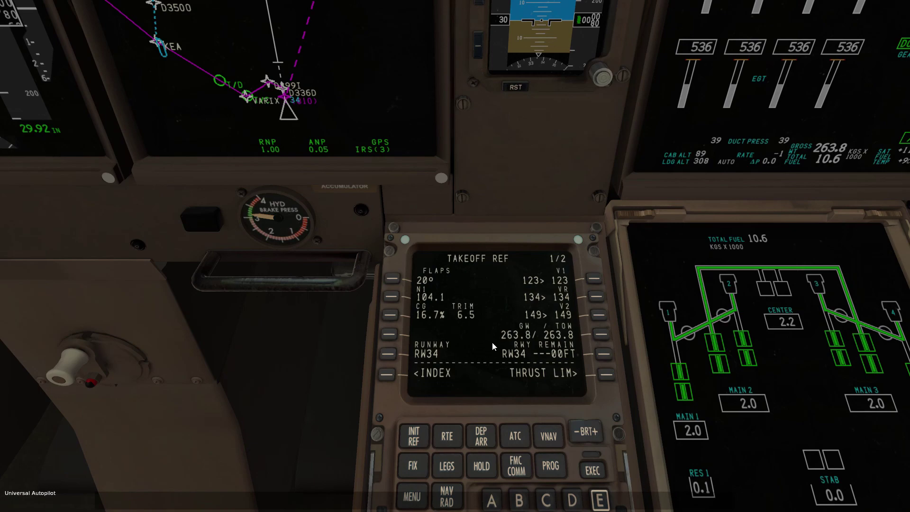
# Step: Trim the stabilizer to 6.5 while watching the trim readout on the upper displays
pyautogui.press('KP_8')
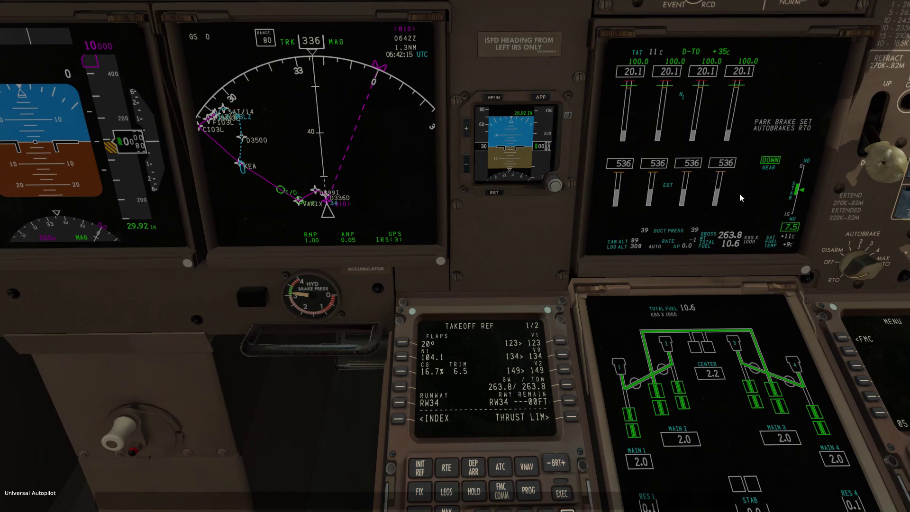
pyautogui.press('[')
pyautogui.press('[')
pyautogui.press('[')
pyautogui.press('[')
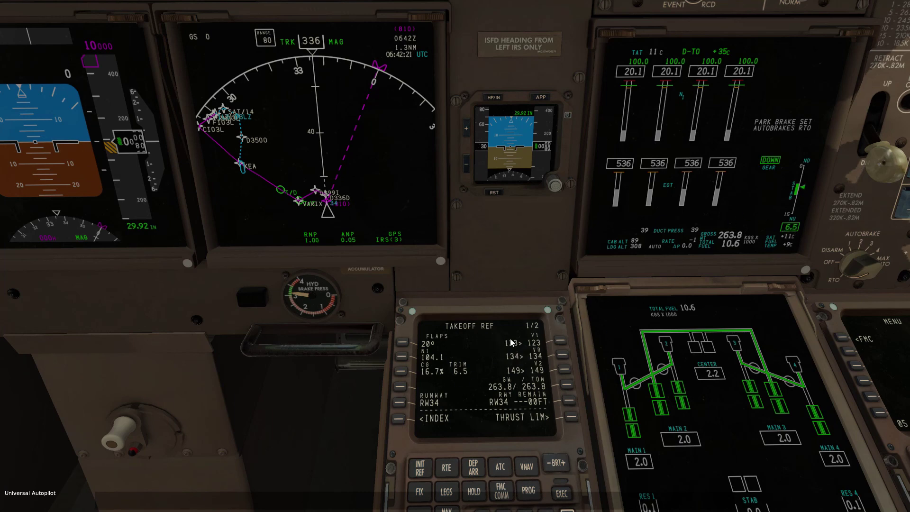